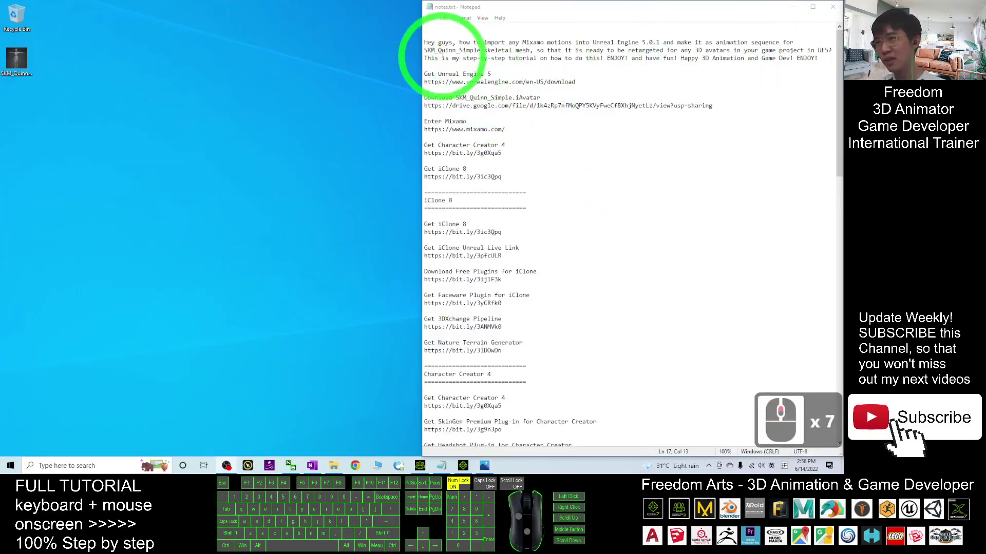
Review the notes, highlighting the SKM_Quinn_Simple, Character Creator 4 and iClone link lines
{"action": "left_click_drag", "start_coordinate": [429, 43], "coordinate": [797, 166]}
{"action": "left_click", "coordinate": [797, 165]}
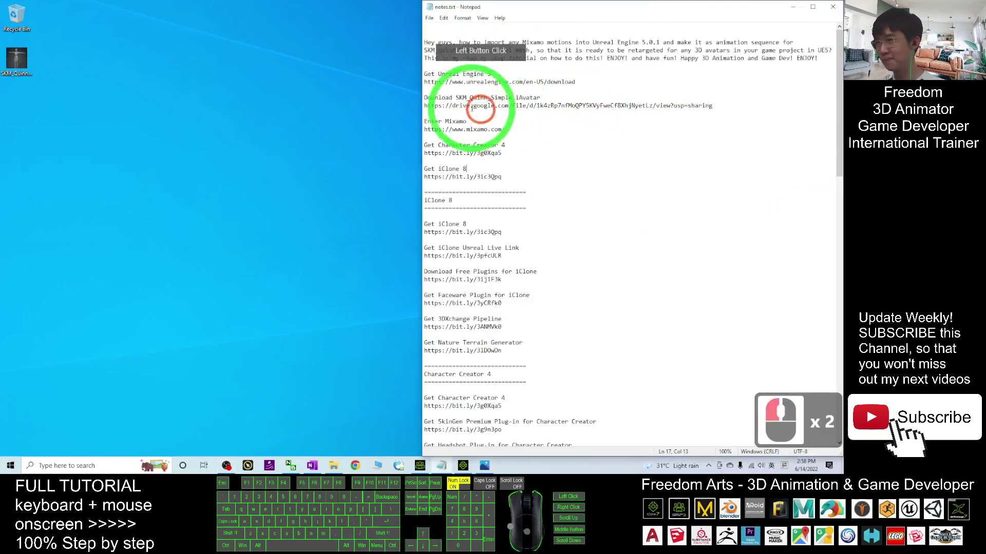
{"action": "left_click_drag", "start_coordinate": [425, 98], "coordinate": [682, 105]}
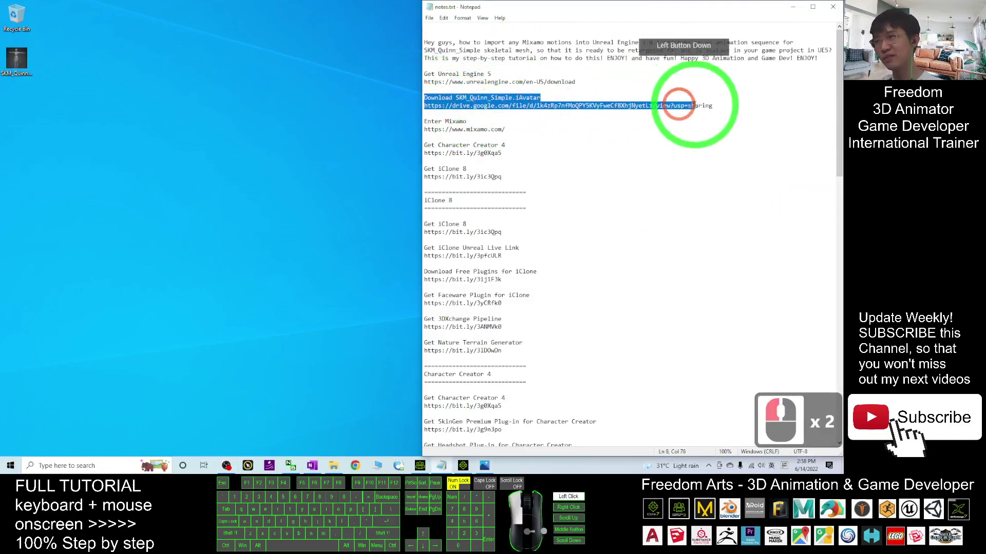
{"action": "left_click", "coordinate": [611, 127]}
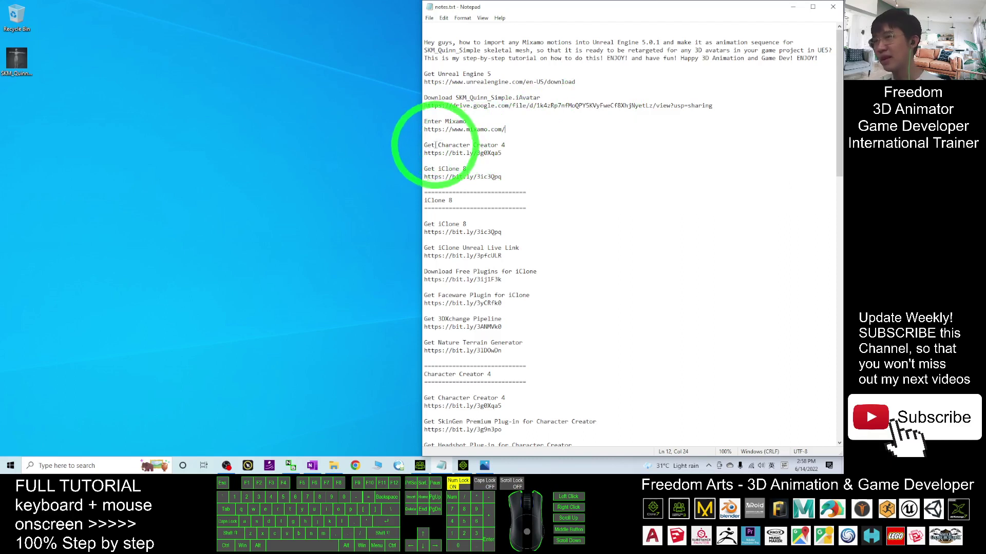
{"action": "left_click_drag", "start_coordinate": [438, 145], "coordinate": [521, 146]}
{"action": "left_click_drag", "start_coordinate": [440, 168], "coordinate": [424, 146]}
{"action": "left_click_drag", "start_coordinate": [714, 106], "coordinate": [420, 95]}
{"action": "left_click", "coordinate": [651, 240]}
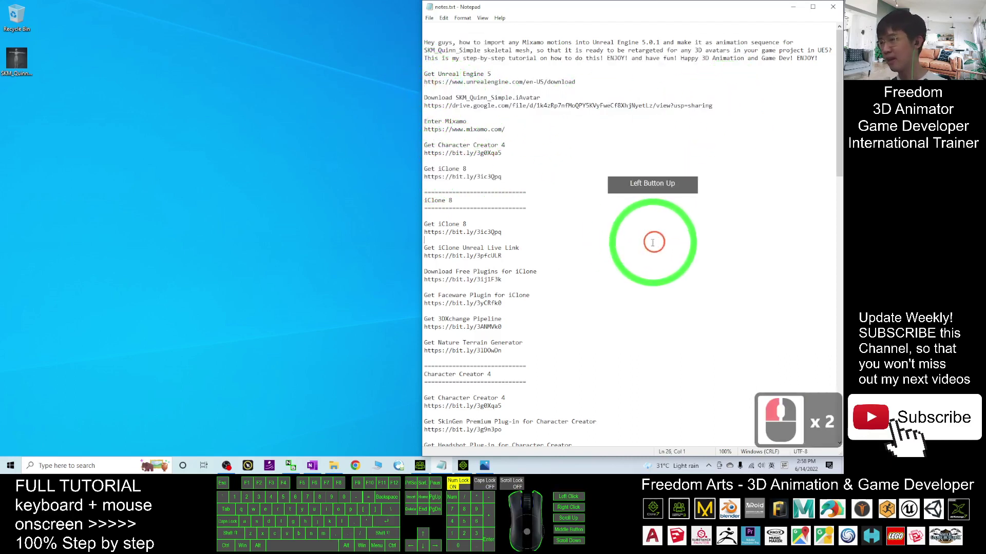
Launch Google Chrome with the chosen profile, then return to the notes
{"action": "left_click", "coordinate": [359, 465]}
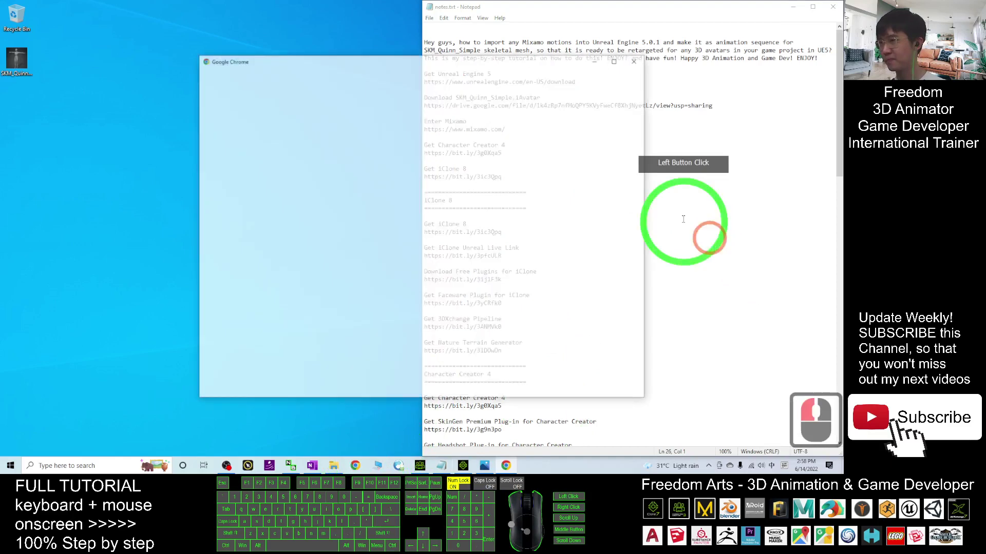
{"action": "left_click", "coordinate": [462, 259]}
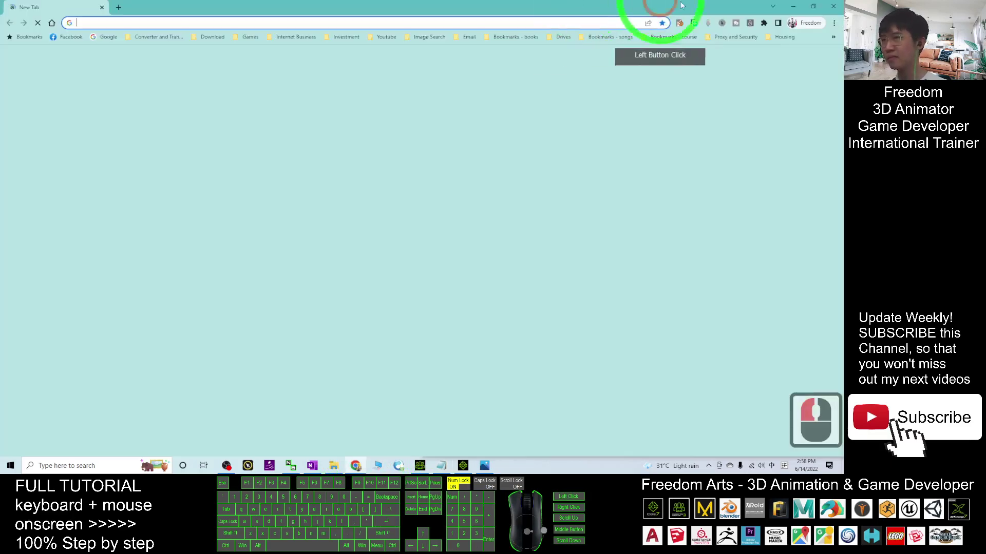
{"action": "left_click", "coordinate": [788, 6]}
{"action": "left_click", "coordinate": [498, 134]}
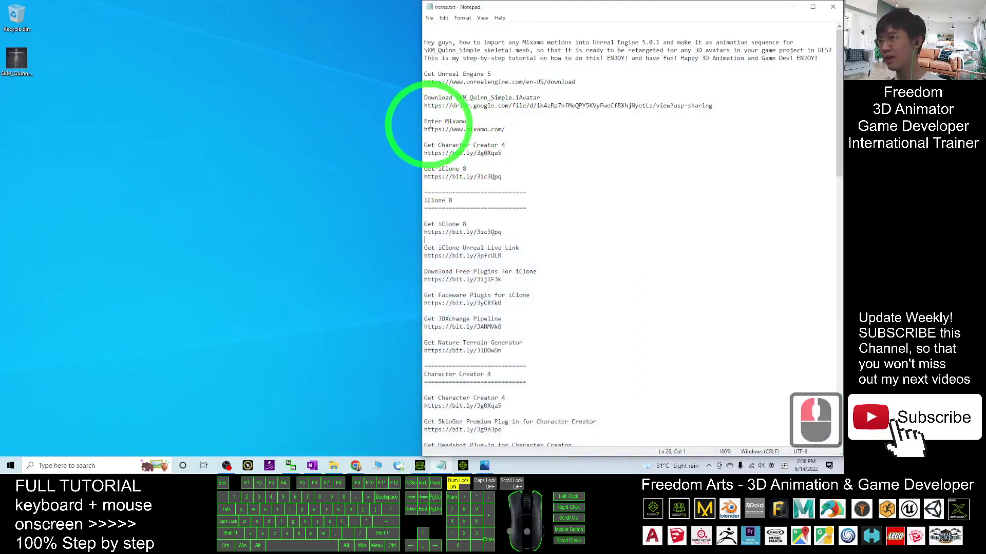
Copy the mixamo.com address from the notes and load it in Chrome
{"action": "left_click_drag", "start_coordinate": [424, 129], "coordinate": [505, 129]}
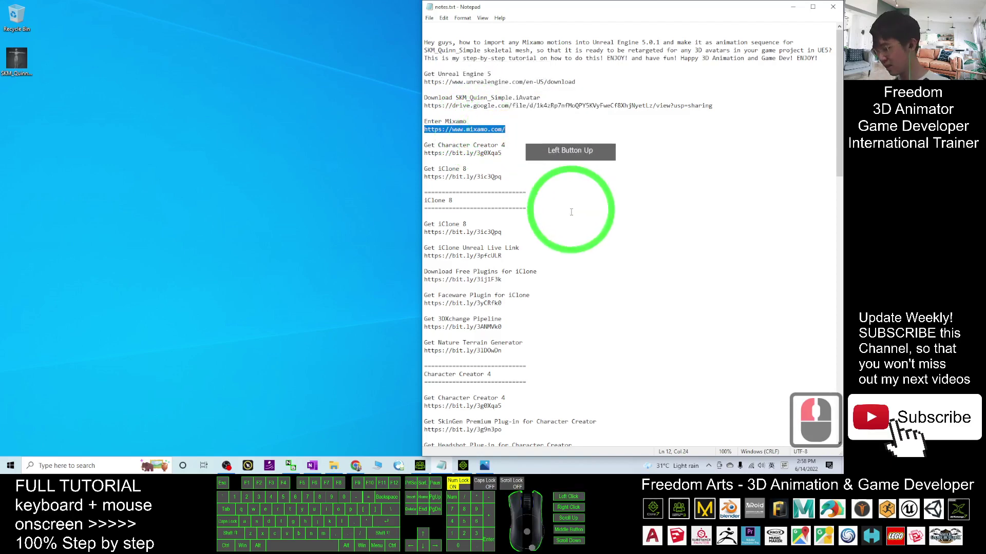
{"action": "key", "text": "ctrl+c"}
{"action": "left_click", "coordinate": [355, 466]}
{"action": "left_click", "coordinate": [170, 22]}
{"action": "key", "text": "ctrl+v"}
{"action": "key", "text": "Return"}
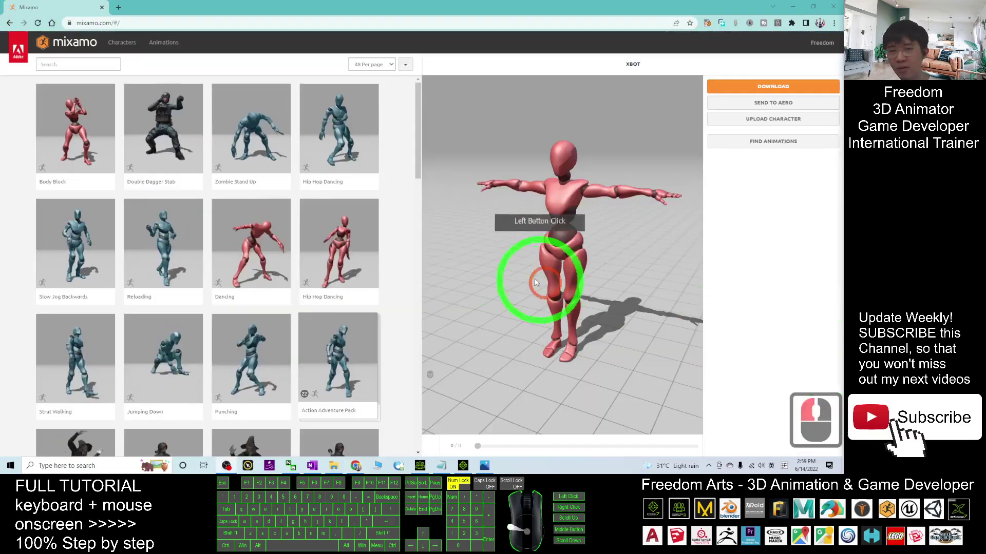
{"action": "left_click_drag", "start_coordinate": [539, 281], "coordinate": [513, 103]}
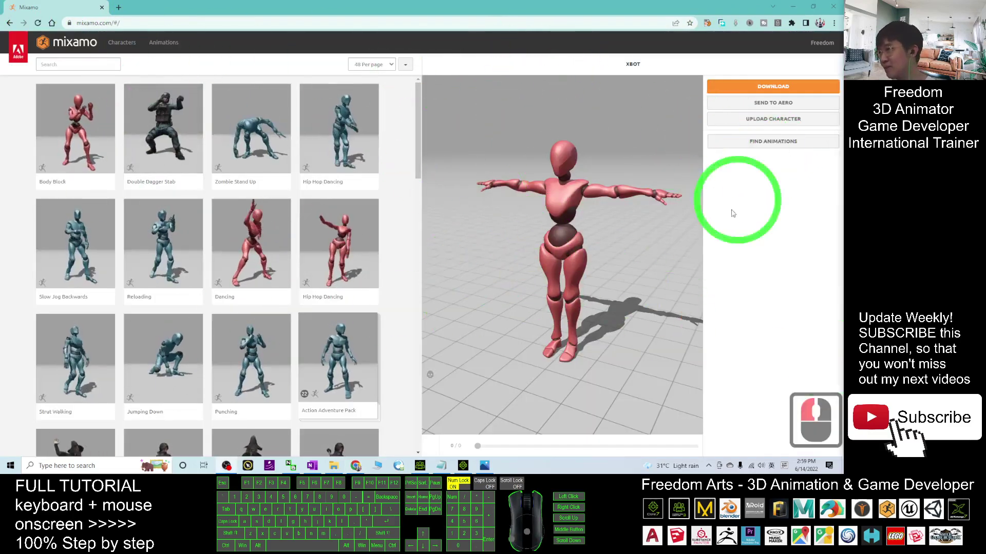
Choose X Bot from page 3 of the Characters library, then return to the Animations list
{"action": "left_click_drag", "start_coordinate": [513, 297], "coordinate": [440, 244]}
{"action": "left_click_drag", "start_coordinate": [507, 270], "coordinate": [681, 244]}
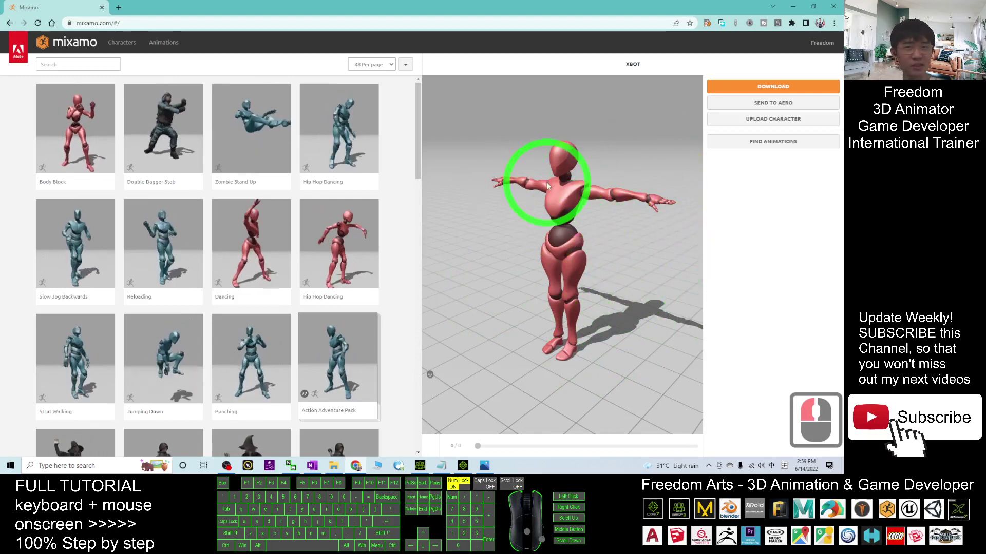
{"action": "left_click_drag", "start_coordinate": [534, 273], "coordinate": [114, 55]}
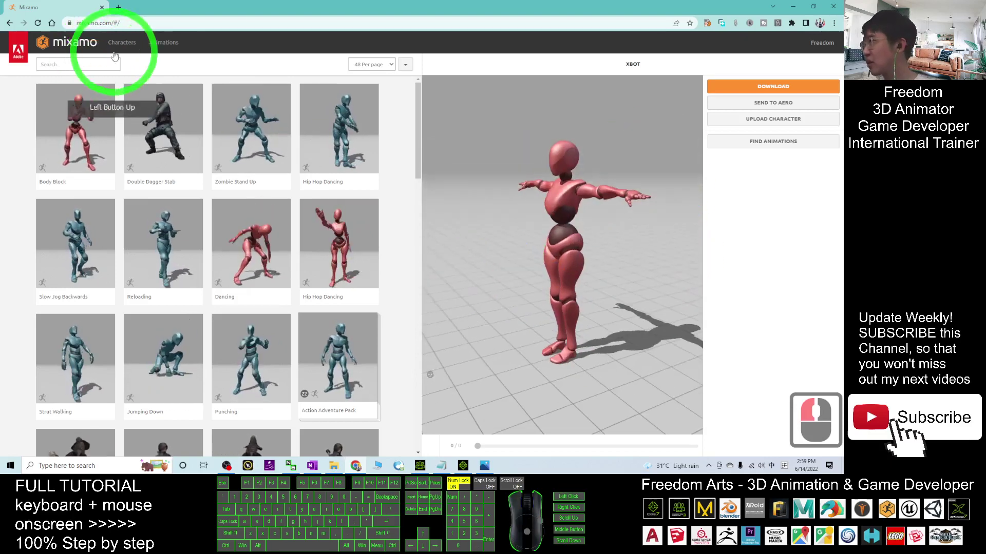
{"action": "double_click", "coordinate": [126, 49]}
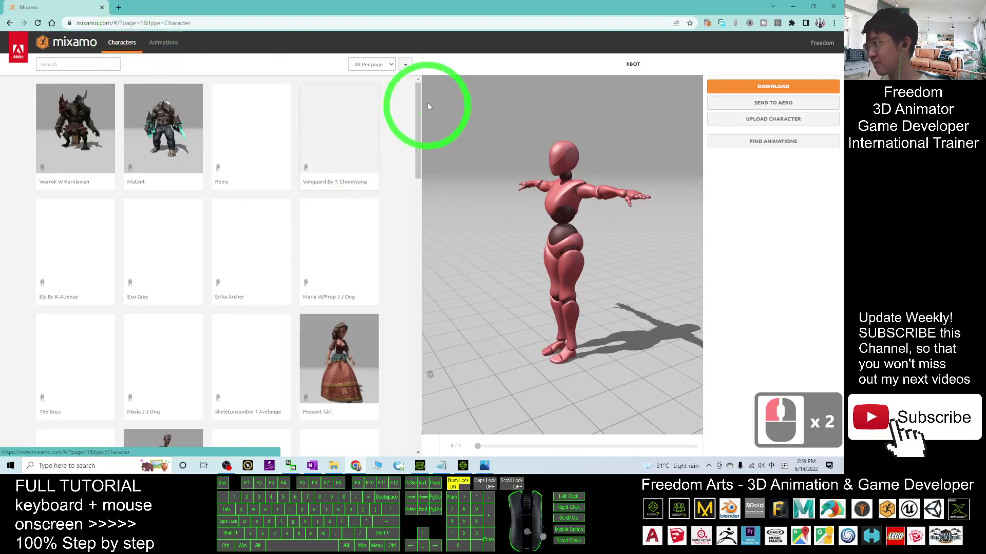
{"action": "left_click_drag", "start_coordinate": [422, 106], "coordinate": [417, 393]}
{"action": "left_click", "coordinate": [213, 399]}
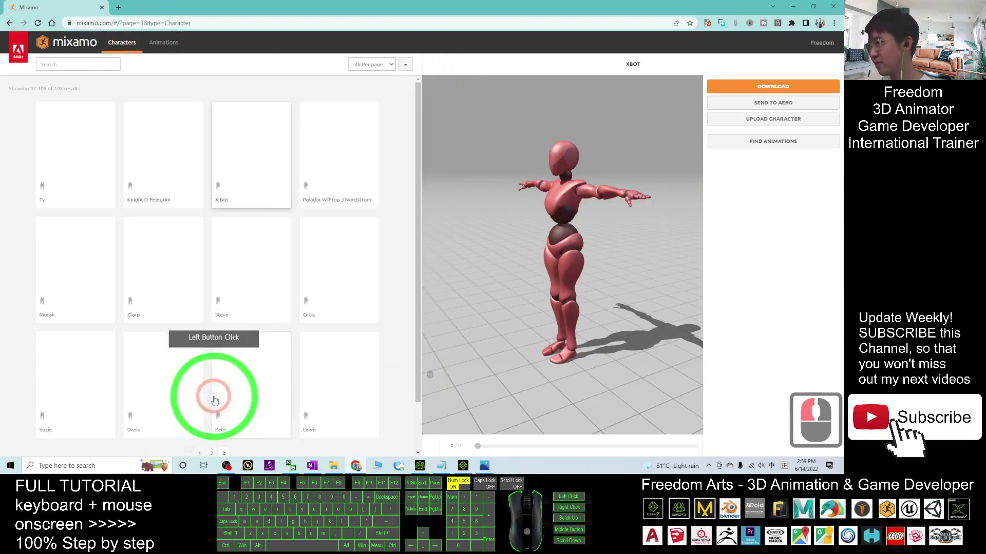
{"action": "left_click", "coordinate": [237, 146]}
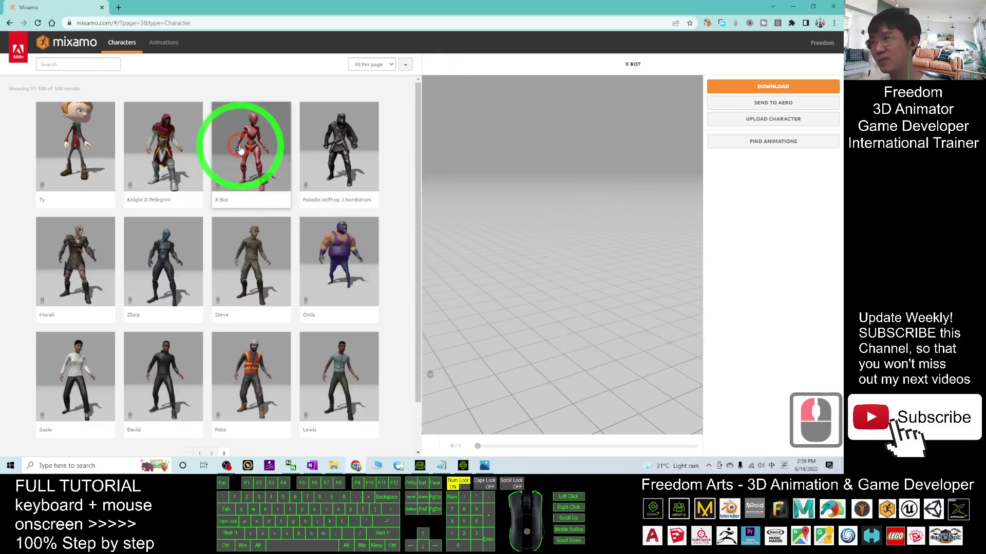
{"action": "left_click_drag", "start_coordinate": [444, 251], "coordinate": [590, 185]}
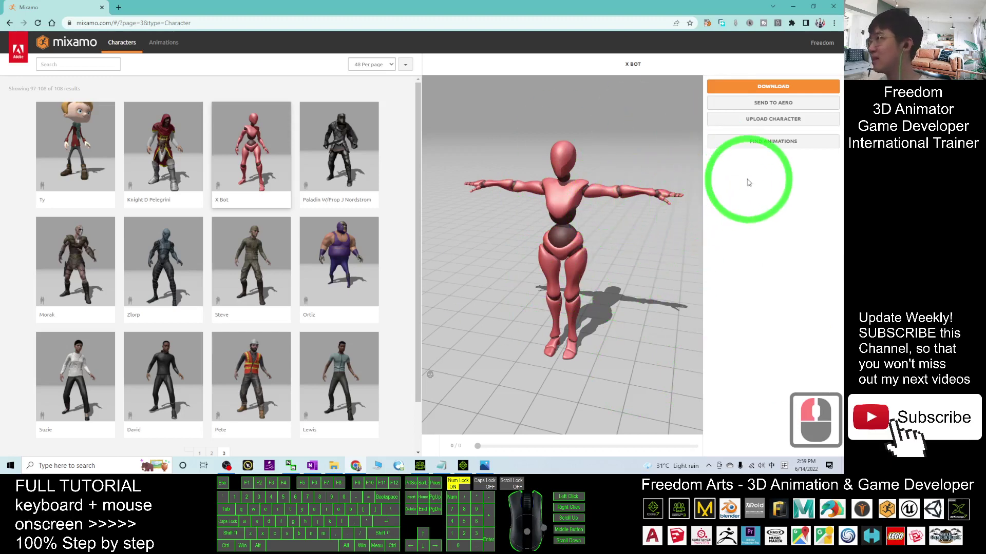
{"action": "left_click", "coordinate": [165, 47]}
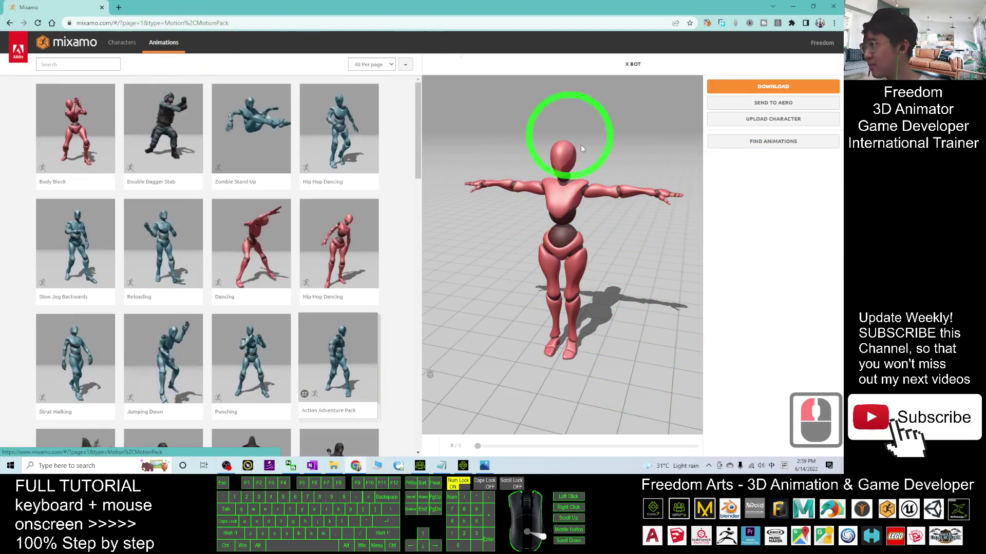
Search the animation library for kick animations with the term 'ki'
{"action": "left_click", "coordinate": [439, 141]}
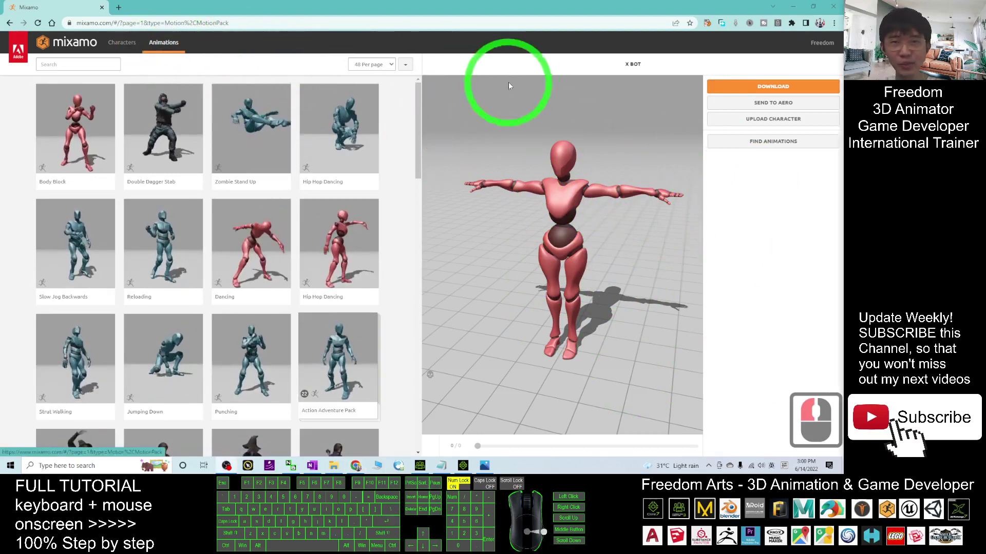
{"action": "left_click", "coordinate": [83, 64]}
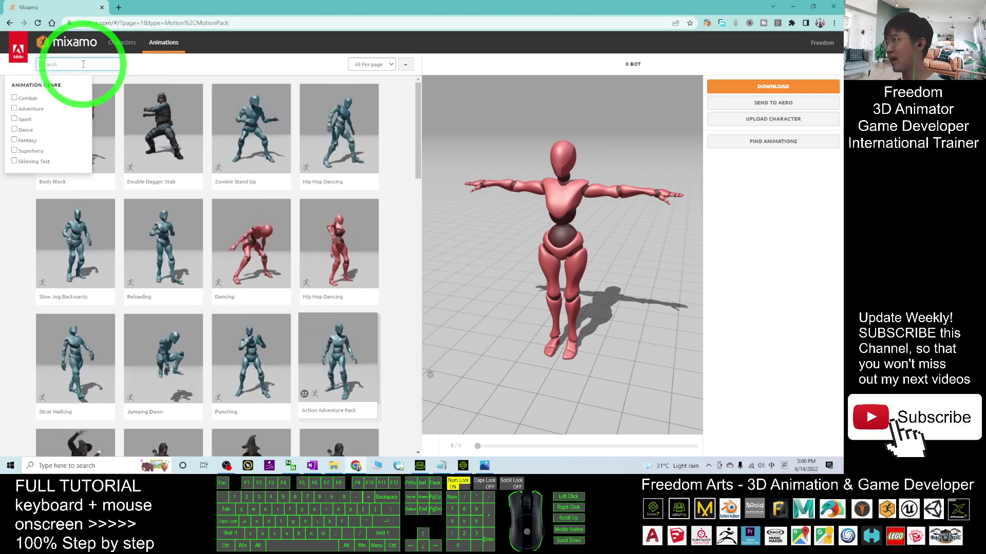
{"action": "type", "text": "k"}
{"action": "key", "text": "BackSpace"}
{"action": "key", "text": "BackSpace"}
{"action": "key", "text": "BackSpace"}
{"action": "key", "text": "BackSpace"}
{"action": "key", "text": "shift"}
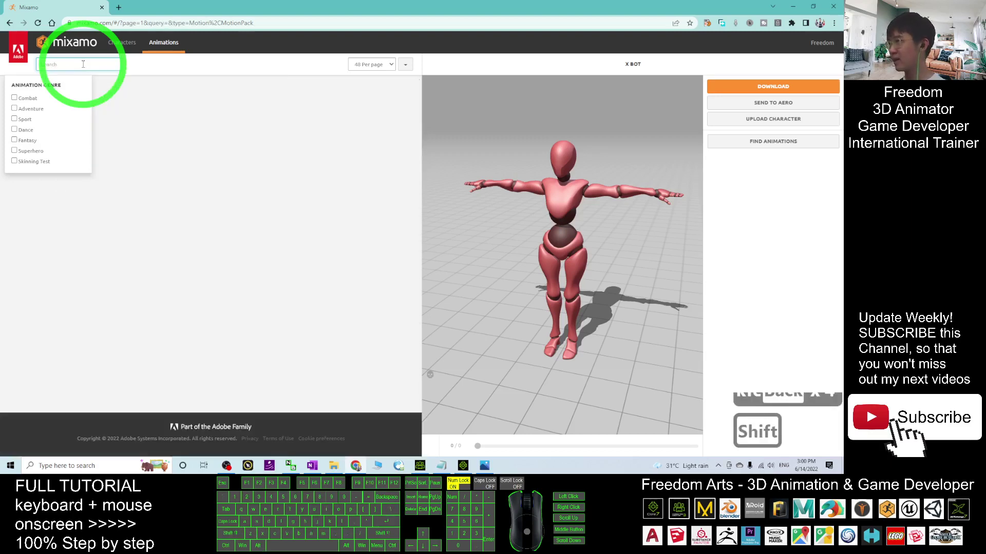
{"action": "left_click", "coordinate": [70, 64]}
{"action": "type", "text": "kick"}
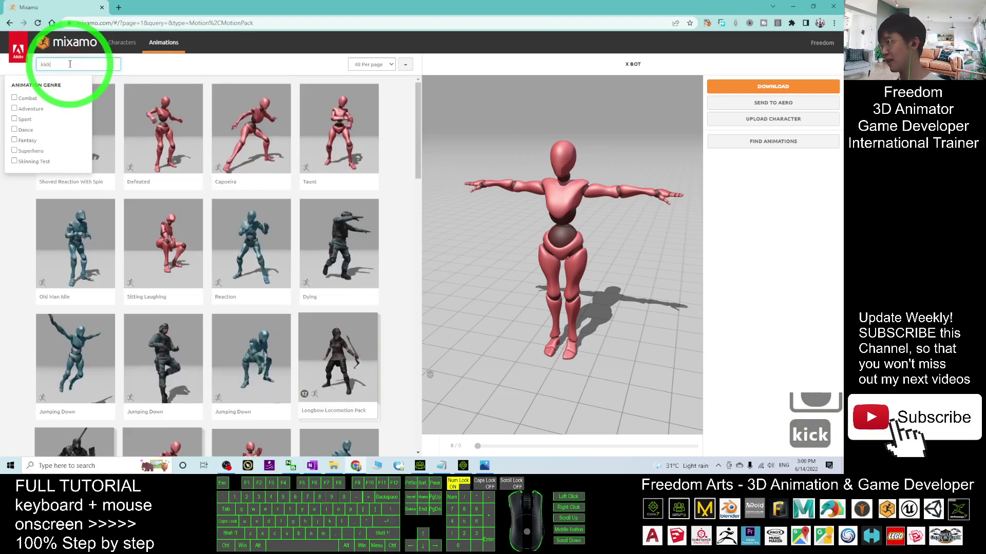
{"action": "key", "text": "Return"}
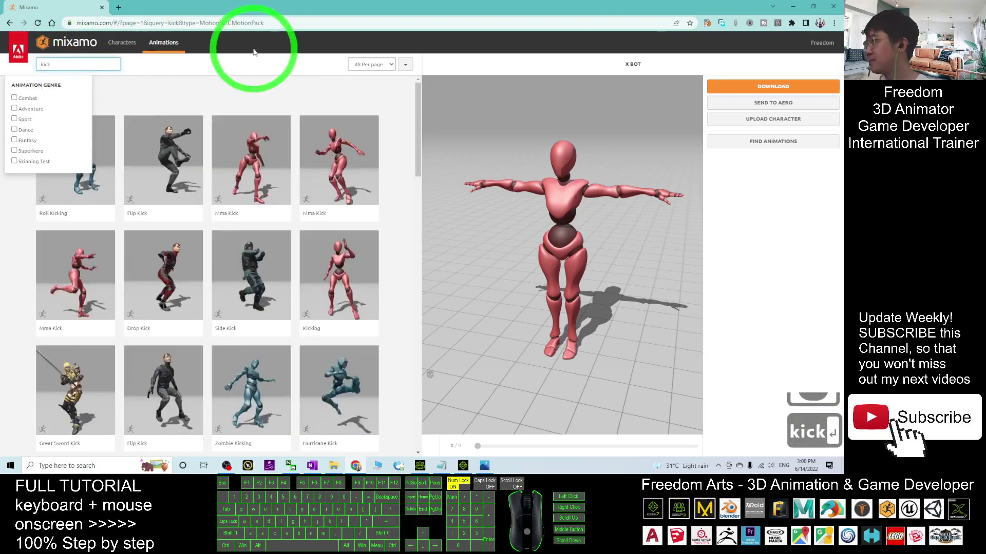
Clear the genre filter, apply Mma Kick to X Bot, and open Download settings
{"action": "left_click", "coordinate": [295, 182]}
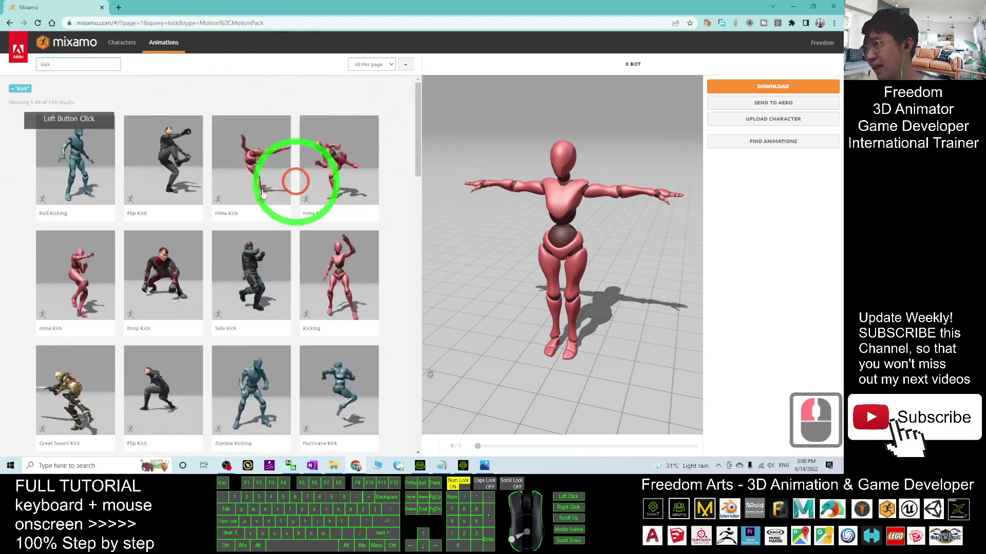
{"action": "left_click", "coordinate": [258, 156]}
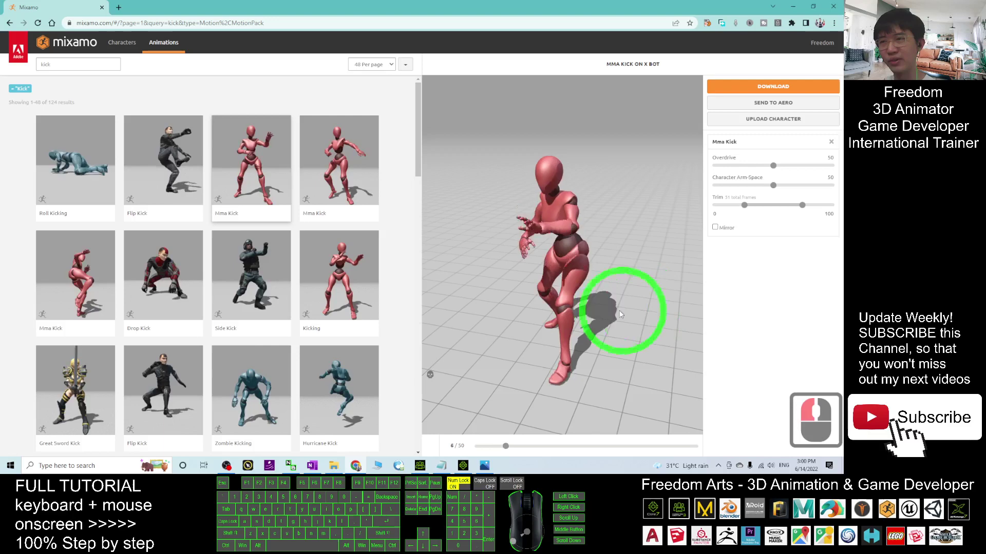
{"action": "left_click", "coordinate": [773, 89]}
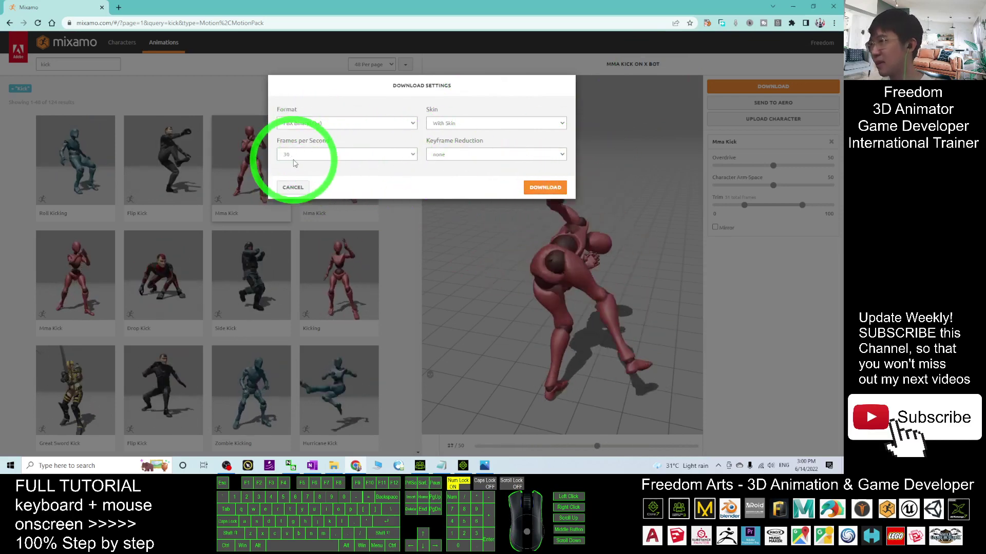
Download Mma Kick as FBX with skin at 30 fps, then check Mma Kick.fbx
{"action": "left_click", "coordinate": [545, 188]}
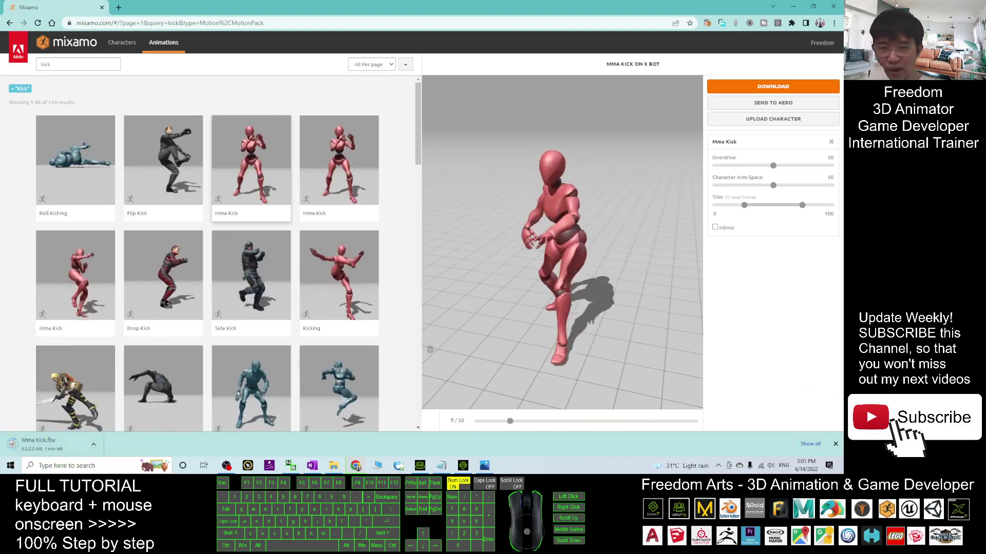
{"action": "left_click", "coordinate": [43, 447]}
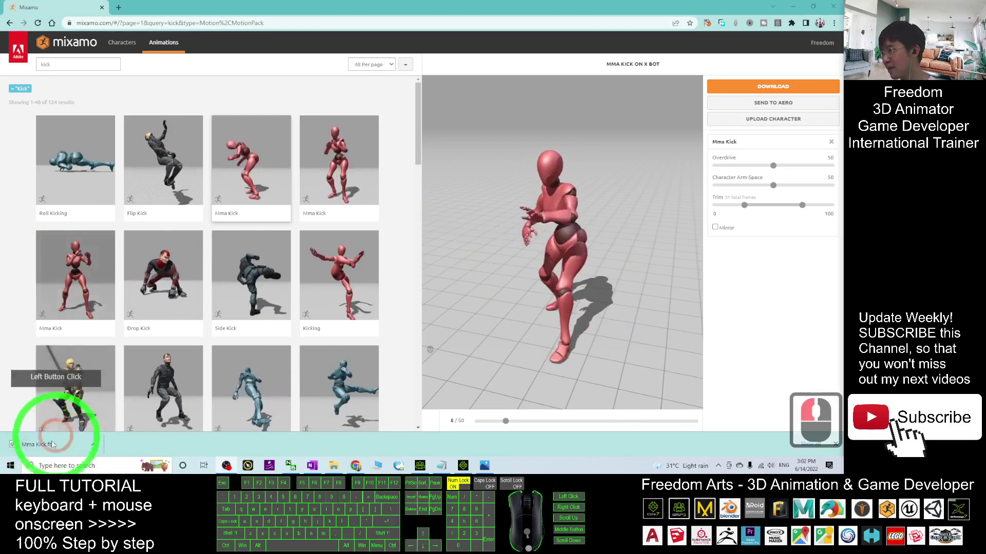
Show the downloaded Mma Kick.fbx in its Downloads folder
{"action": "left_click", "coordinate": [96, 447]}
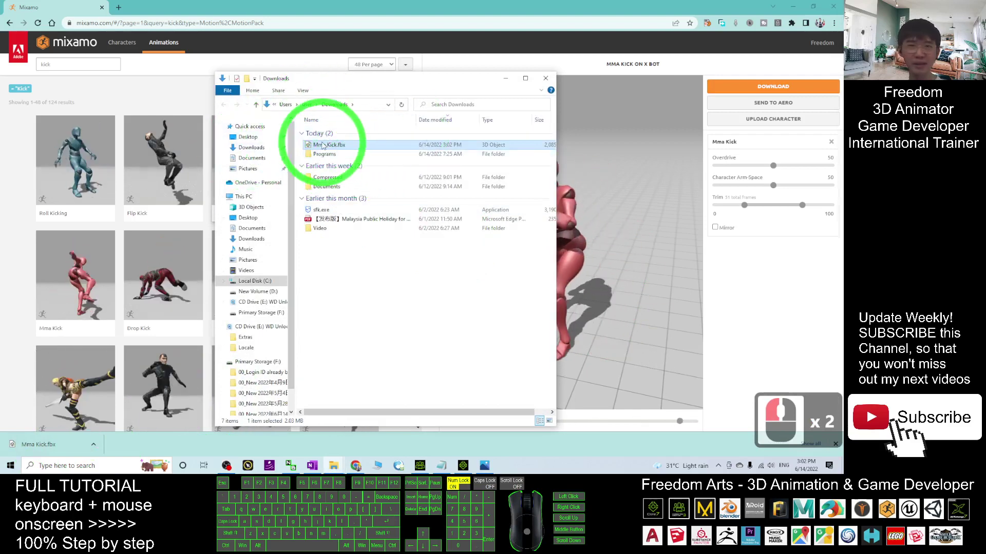
{"action": "left_click", "coordinate": [815, 420]}
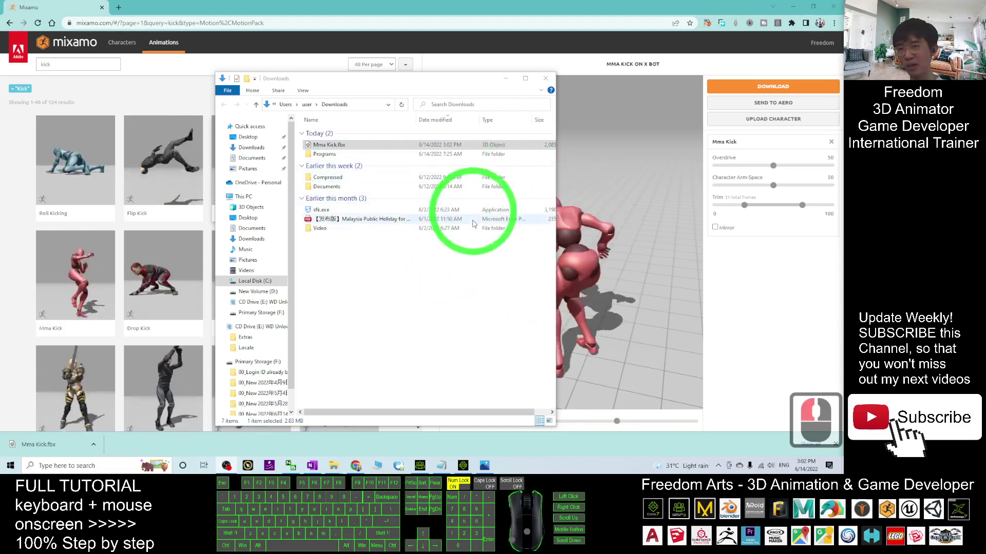
{"action": "left_click", "coordinate": [484, 465]}
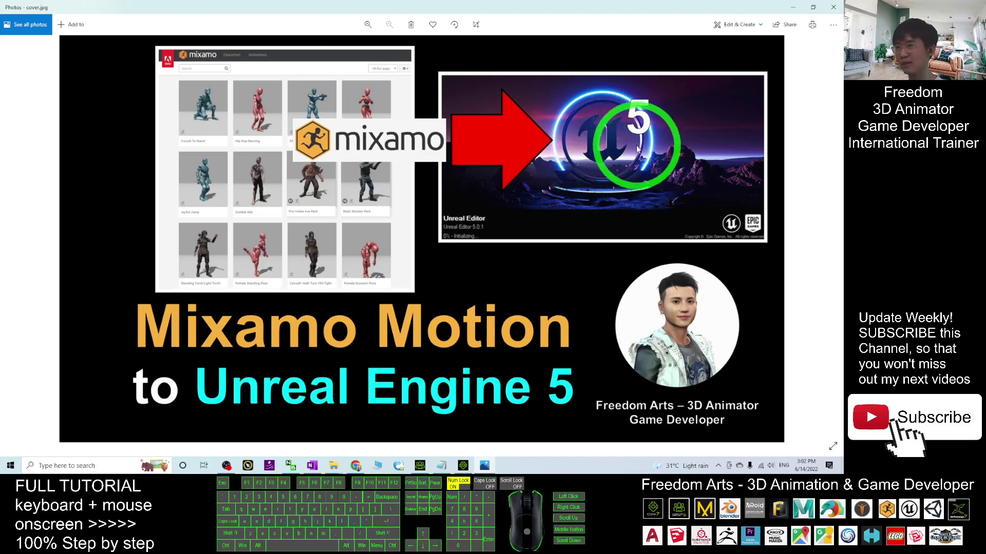
Minimize the photo viewer and close the Chrome browser
{"action": "left_click", "coordinate": [790, 9]}
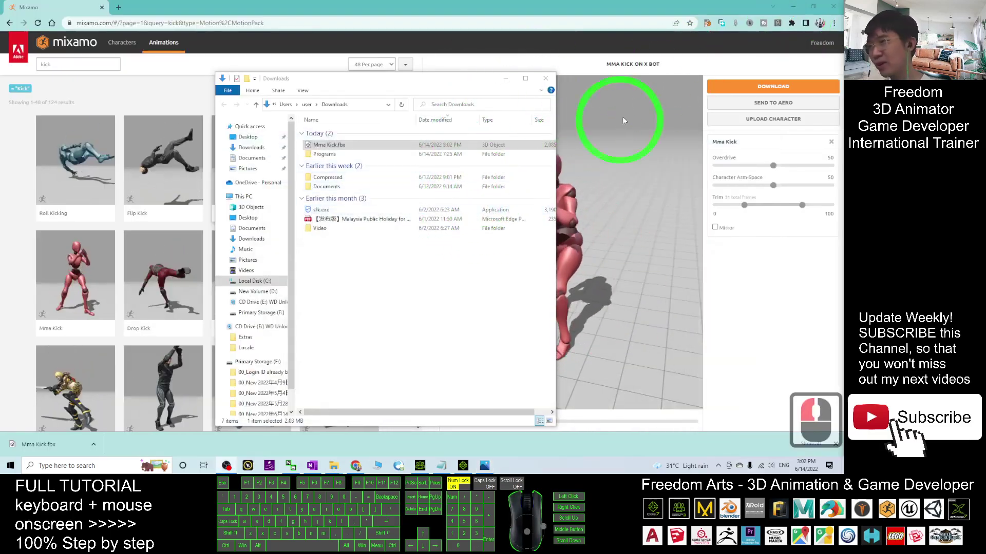
{"action": "left_click", "coordinate": [561, 9]}
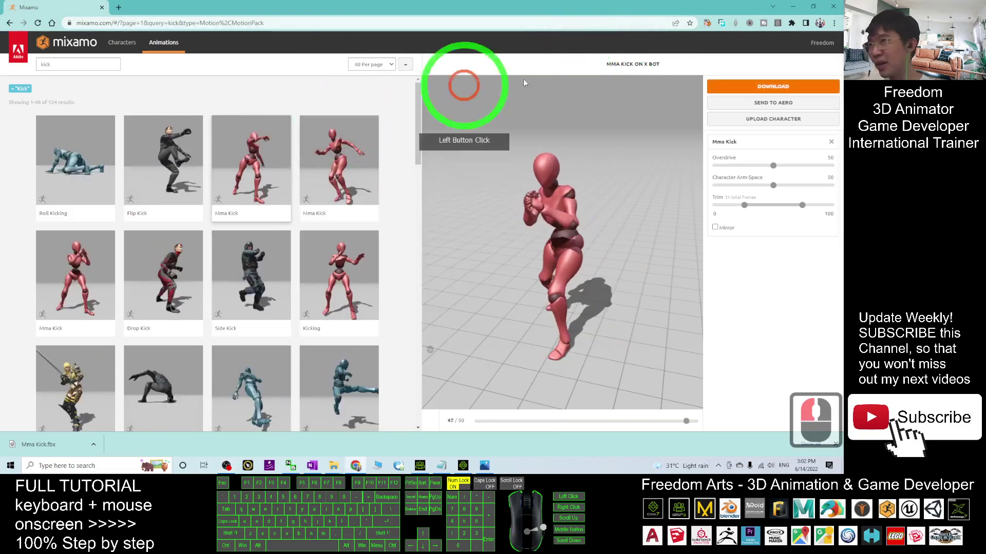
{"action": "left_click", "coordinate": [834, 7]}
{"action": "left_click", "coordinate": [330, 145]}
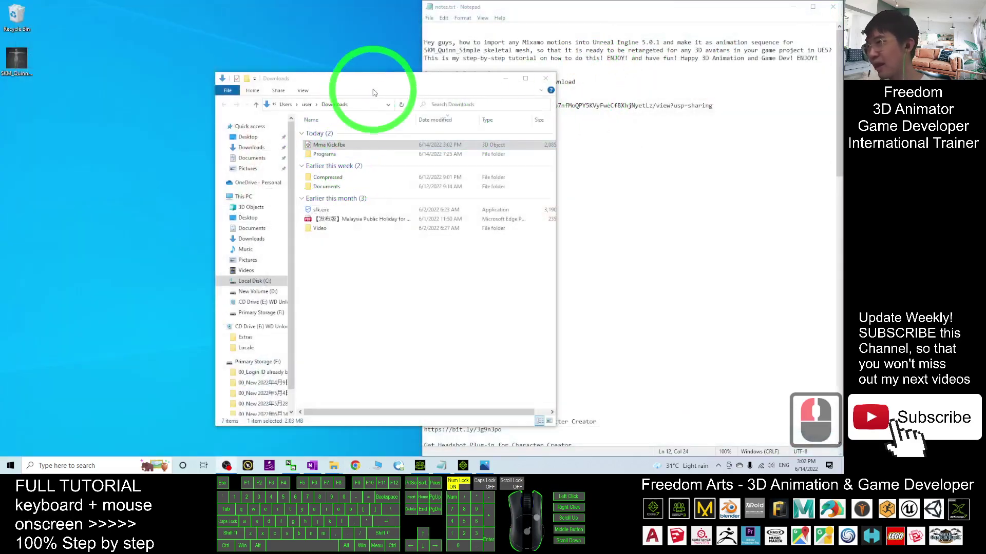
Move the Downloads window aside, bring up Character Creator 4 and iClone 8, then minimize both
{"action": "left_click_drag", "start_coordinate": [341, 78], "coordinate": [296, 62]}
{"action": "left_click", "coordinate": [16, 64]}
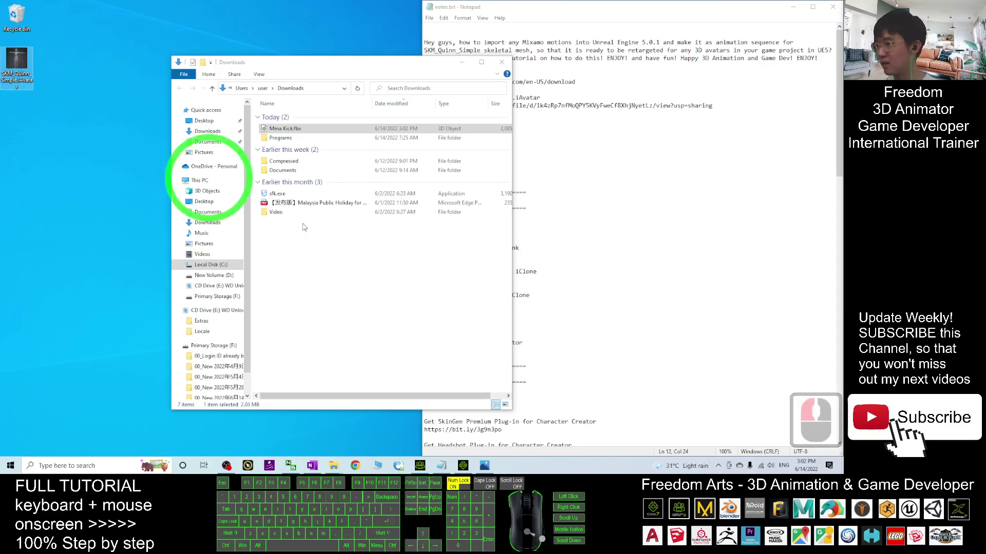
{"action": "left_click", "coordinate": [419, 465]}
{"action": "left_click", "coordinate": [419, 465]}
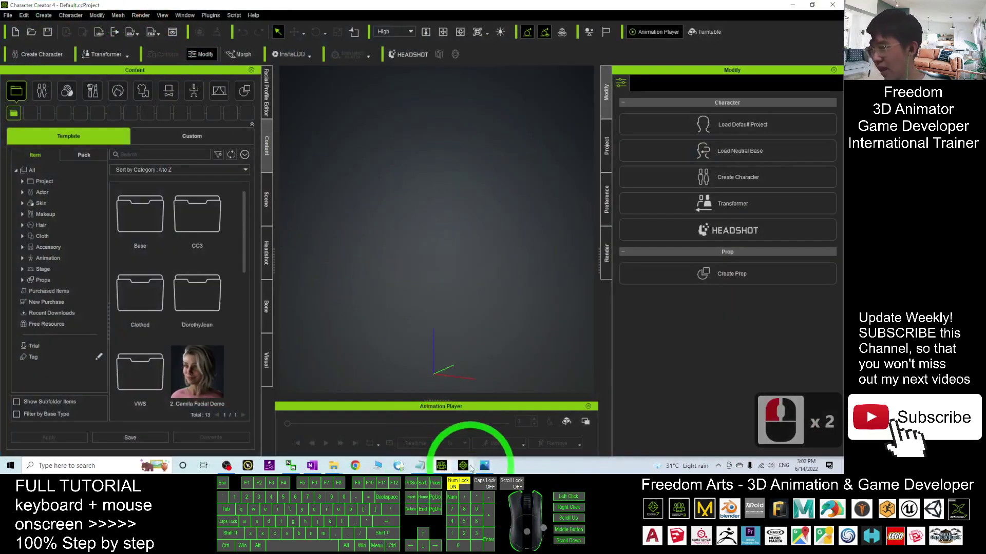
{"action": "left_click", "coordinate": [463, 465]}
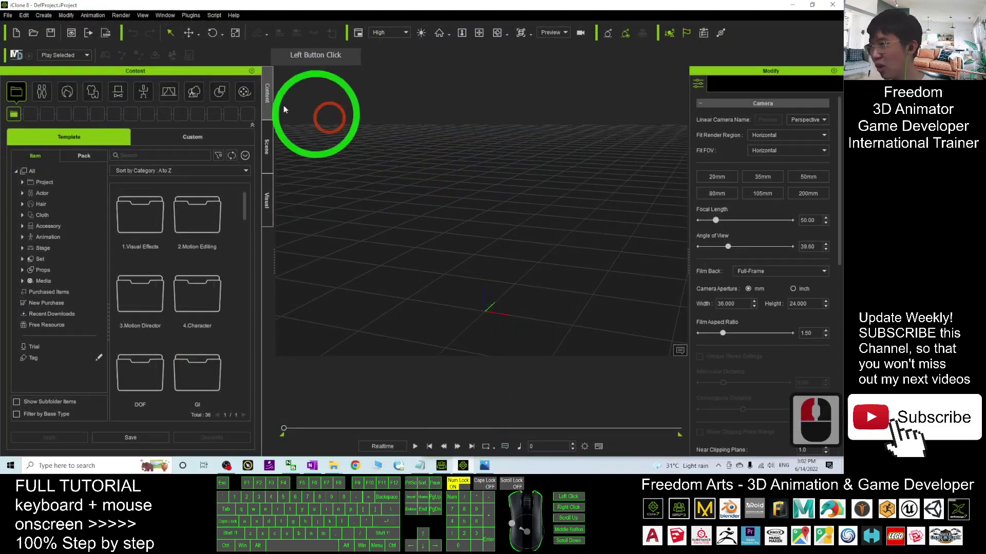
{"action": "left_click", "coordinate": [789, 4]}
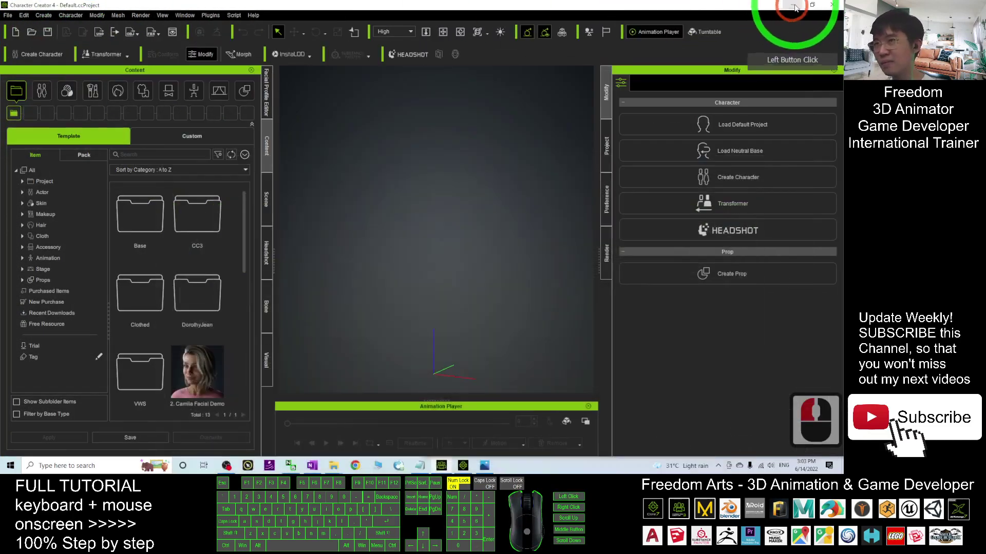
{"action": "left_click", "coordinate": [788, 4]}
Restore Character Creator 4 to a smaller window and drop SKM_Quinn_Simple into its viewport
{"action": "left_click", "coordinate": [33, 75]}
{"action": "left_click", "coordinate": [29, 68]}
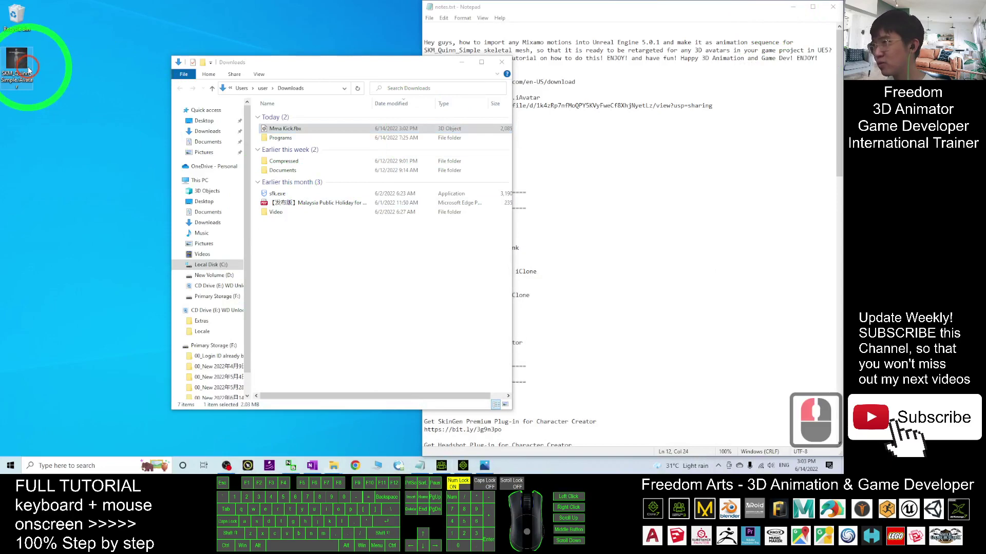
{"action": "left_click_drag", "start_coordinate": [18, 65], "coordinate": [431, 5]}
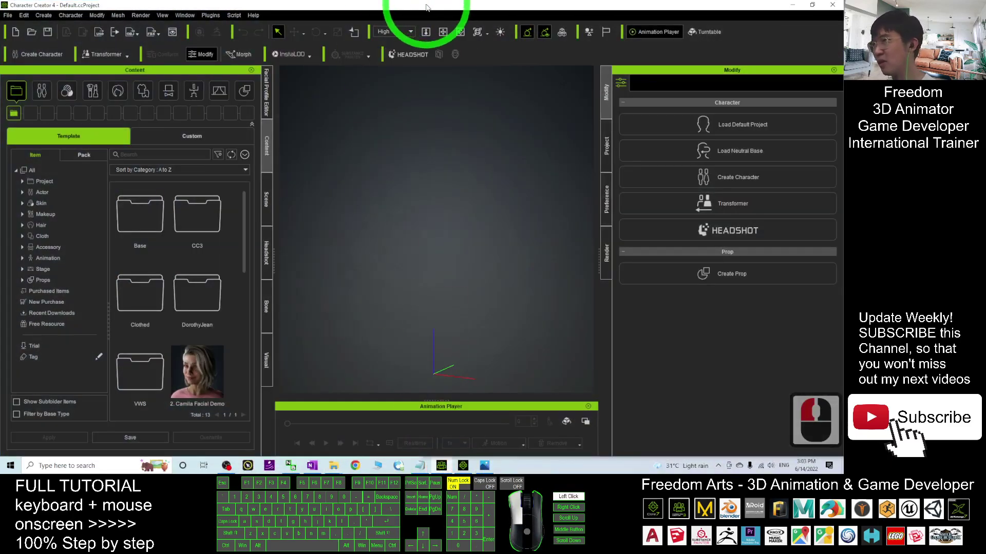
{"action": "double_click", "coordinate": [426, 7]}
{"action": "left_click", "coordinate": [20, 65]}
{"action": "left_click_drag", "start_coordinate": [19, 65], "coordinate": [518, 355]}
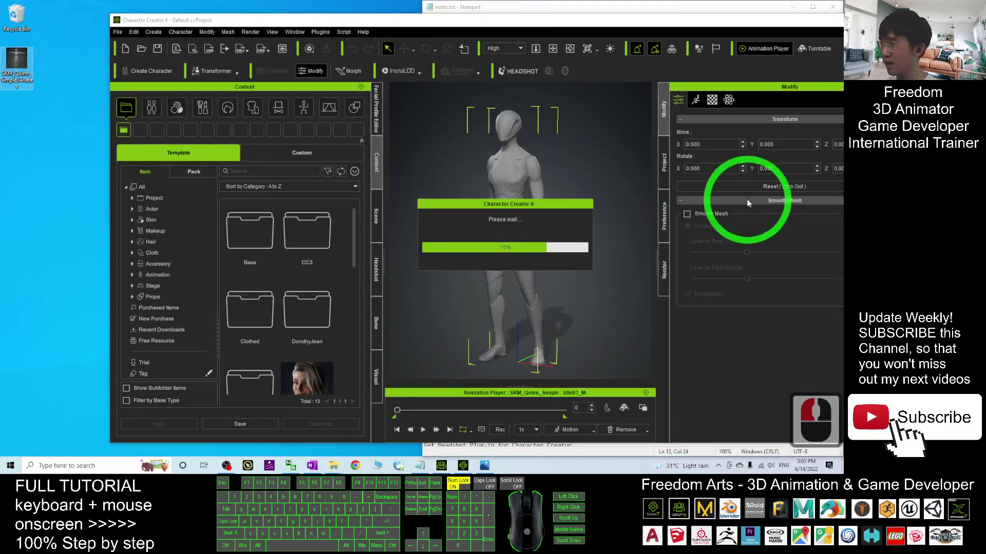
Restore iClone 8 to a smaller window, drop SKM_Quinn_Simple into its scene, and maximize it
{"action": "left_click", "coordinate": [442, 464]}
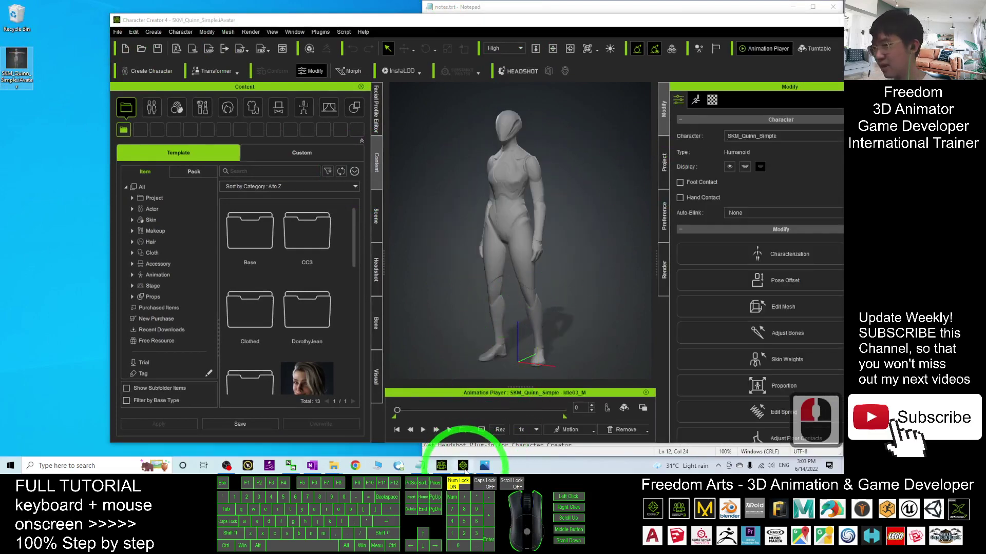
{"action": "left_click", "coordinate": [426, 279]}
{"action": "left_click_drag", "start_coordinate": [346, 4], "coordinate": [418, 20]}
{"action": "left_click_drag", "start_coordinate": [16, 56], "coordinate": [491, 303]}
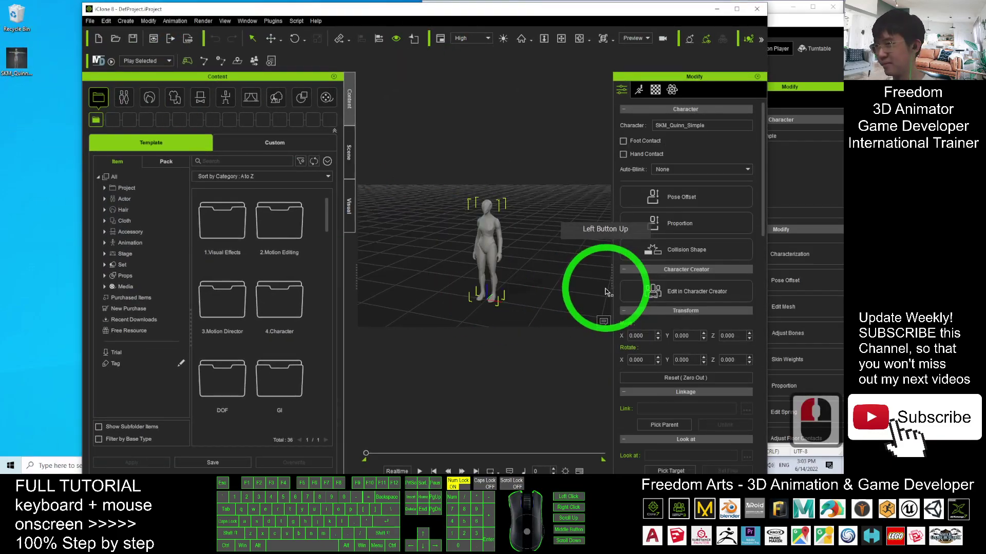
{"action": "left_click_drag", "start_coordinate": [513, 8], "coordinate": [523, 3]}
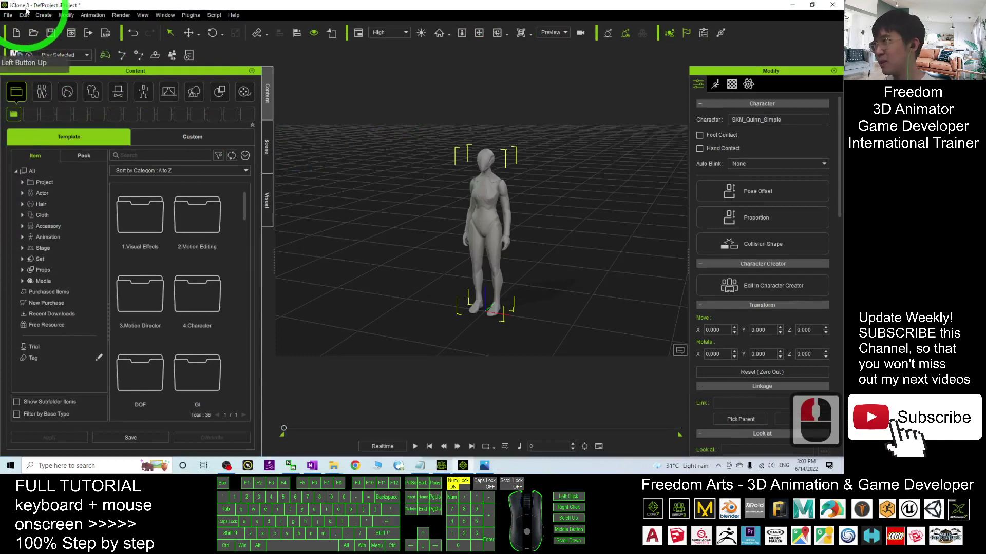